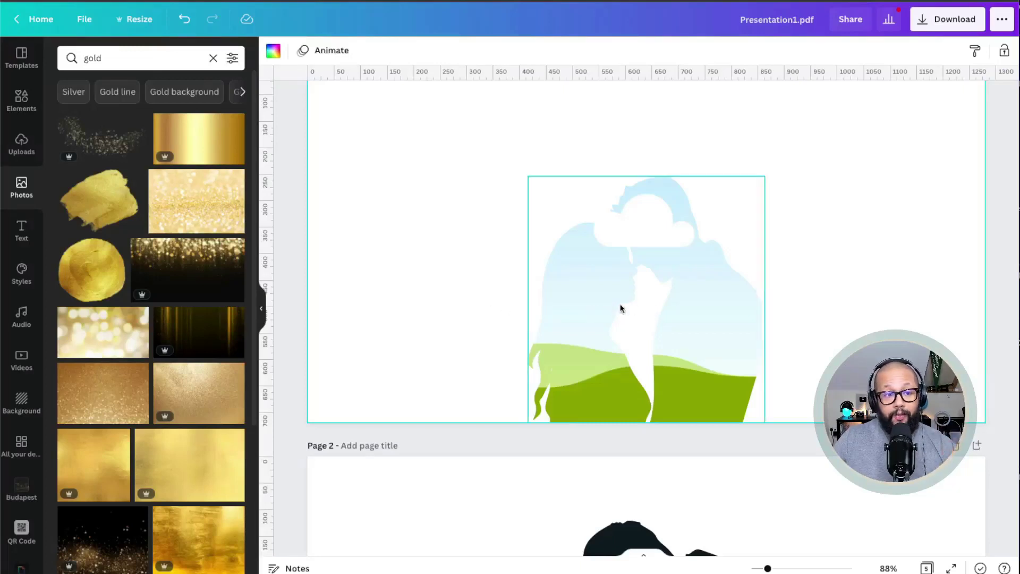
Fill the couple-silhouette frame with the gold glitter photo from the 'gold' results, then select it.
left_click_drag(197, 398, 685, 274)
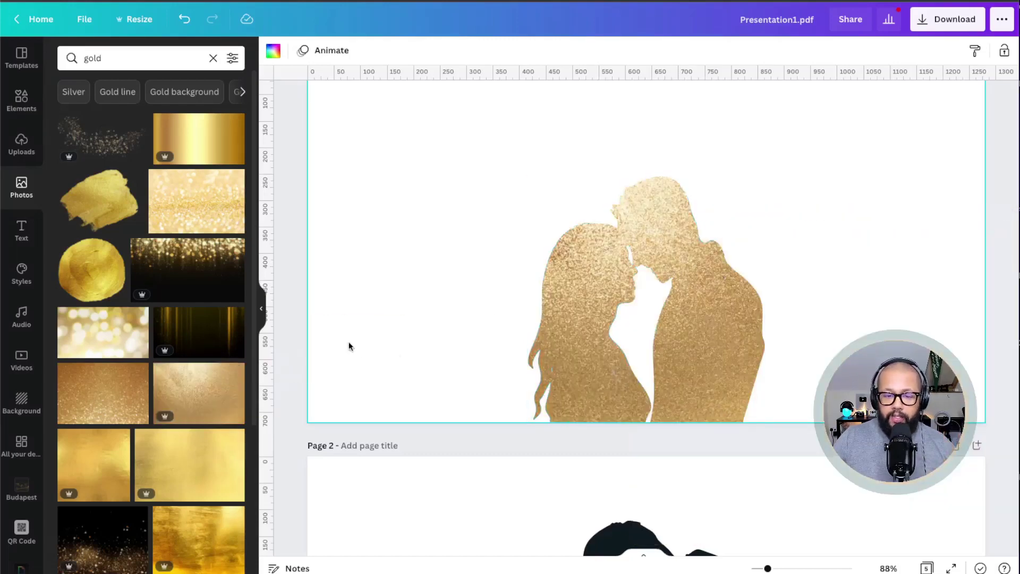
left_click(602, 311)
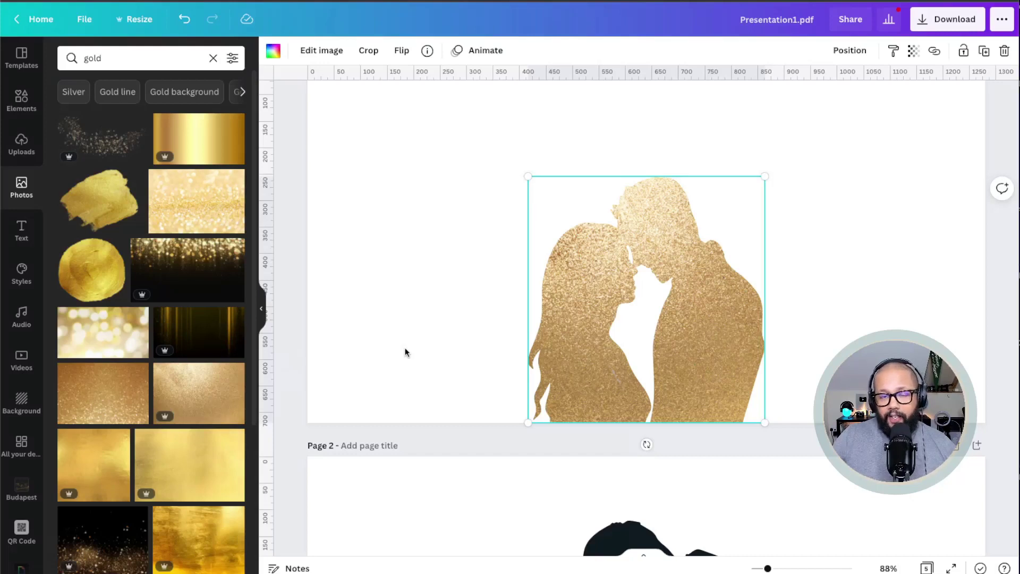
Shift the gold glitter couple silhouette to the left side of page 1.
left_click(446, 300)
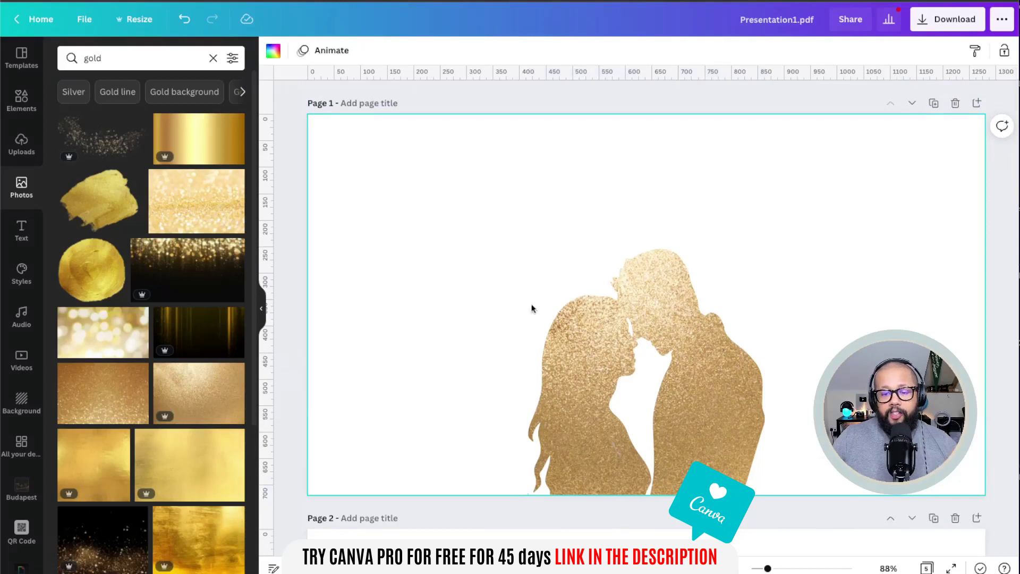
left_click(604, 335)
left_click_drag(622, 340, 475, 333)
scroll(499, 335, "down", 8)
scroll(499, 334, "up", 8)
left_click_drag(515, 345, 622, 356)
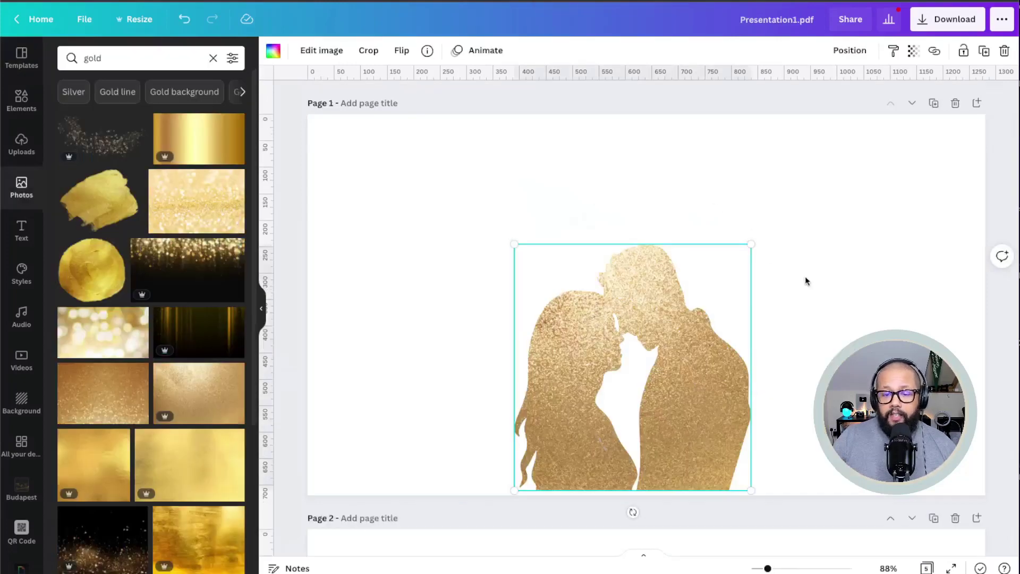
left_click_drag(706, 297, 508, 291)
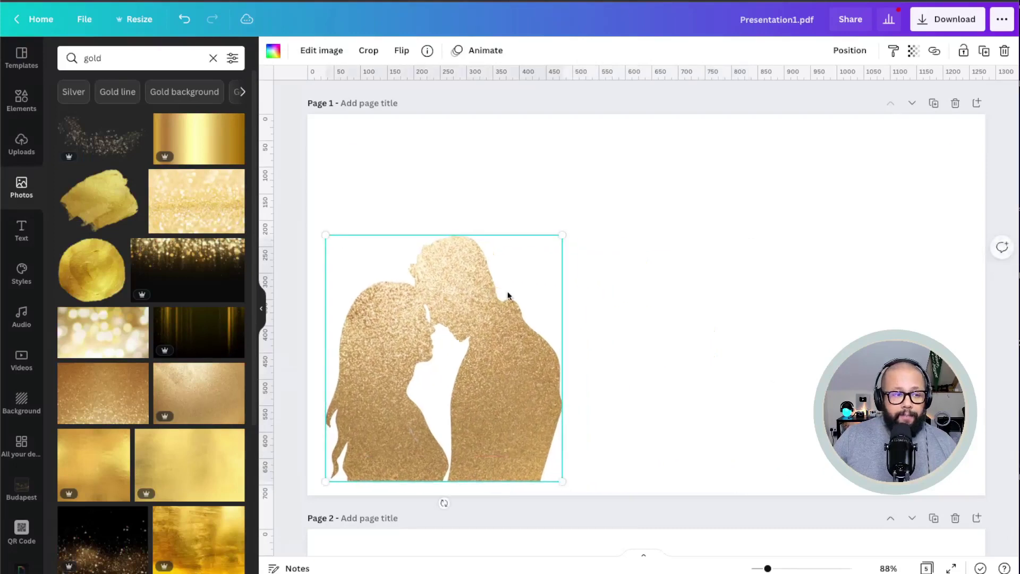
Add the black couple silhouette graphic from the 'couple' Graphics results to the page.
left_click(22, 99)
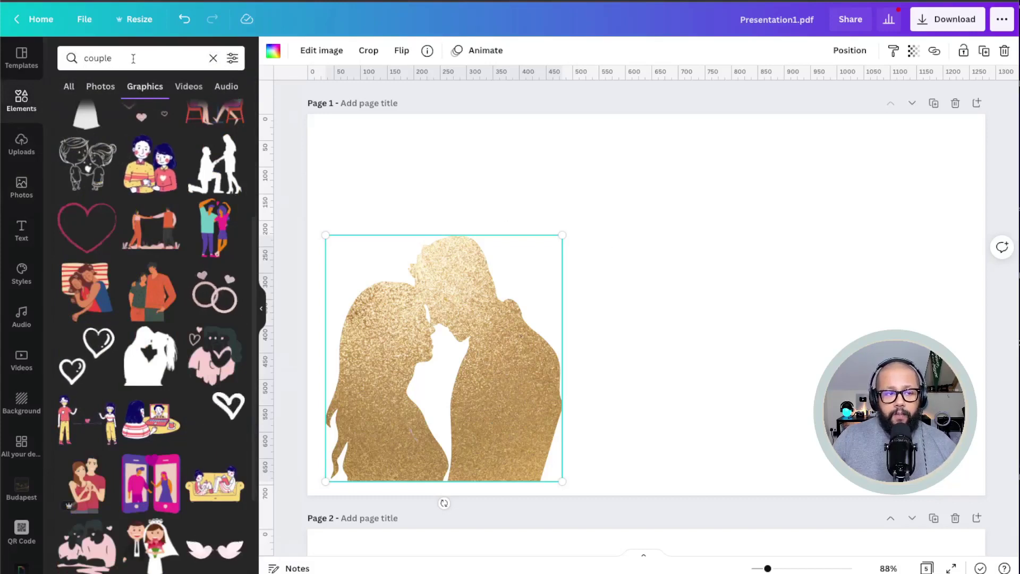
scroll(159, 232, "up", 3)
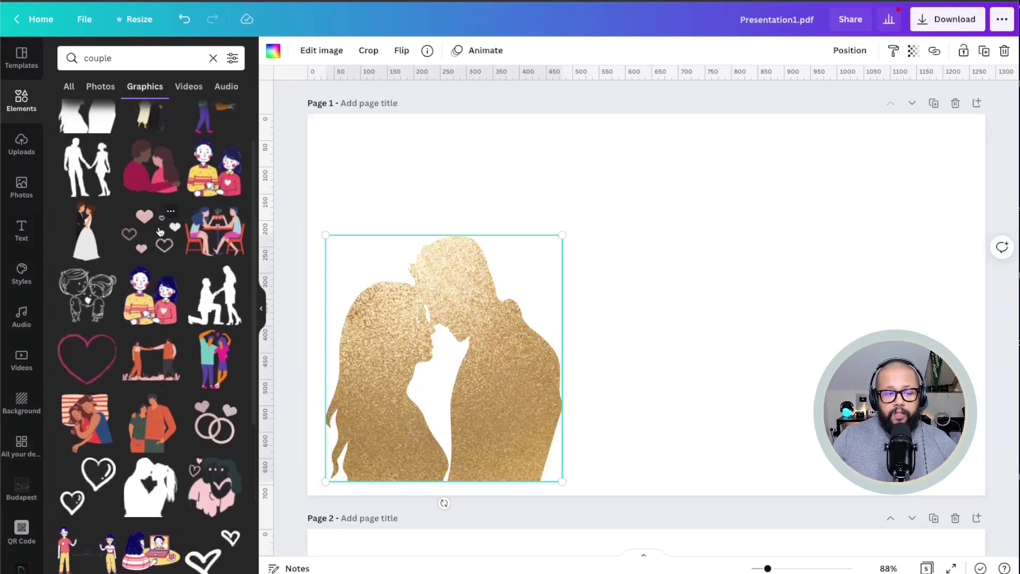
scroll(159, 232, "up", 2)
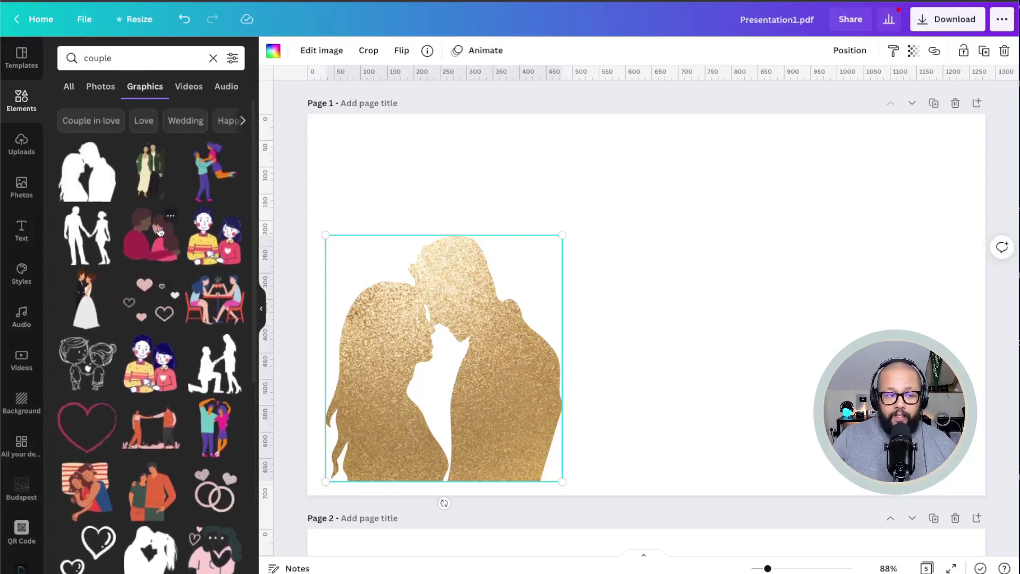
left_click(95, 185)
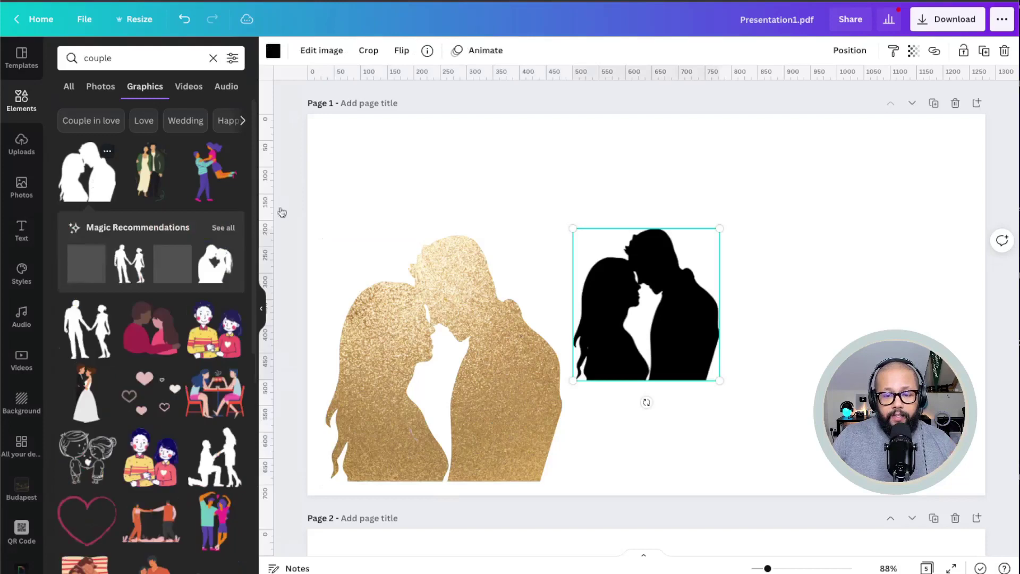
Enlarge and position the black silhouette to fill the right side beside the gold one.
left_click_drag(673, 322, 747, 452)
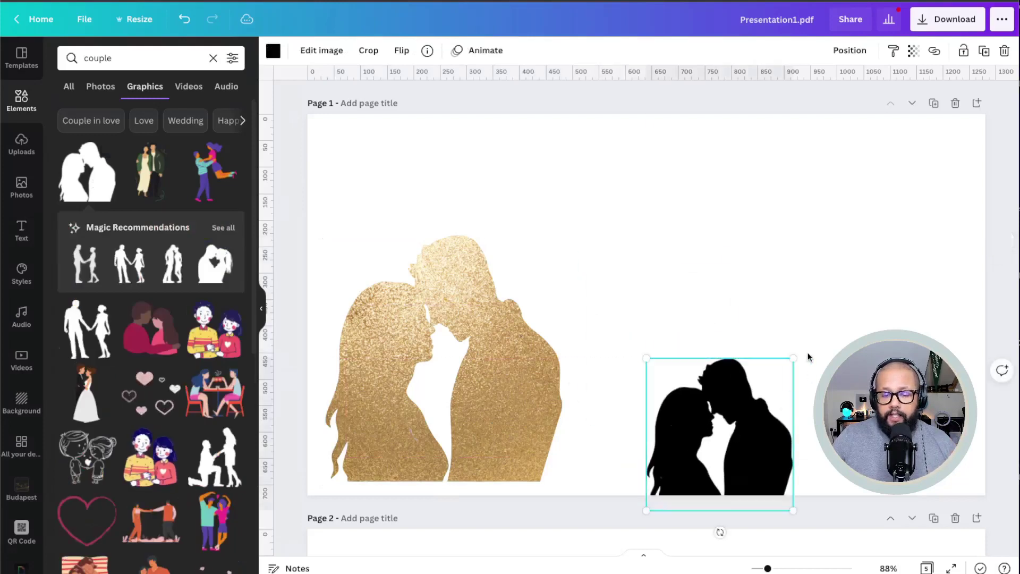
left_click_drag(792, 355, 925, 186)
left_click_drag(850, 319, 790, 303)
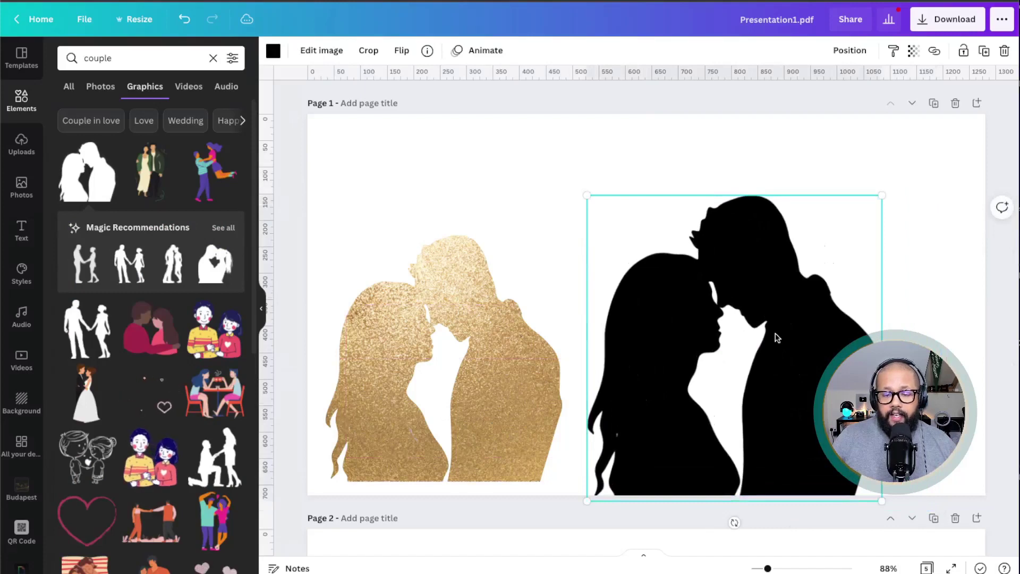
scroll(776, 337, "down", 10)
left_click(635, 305)
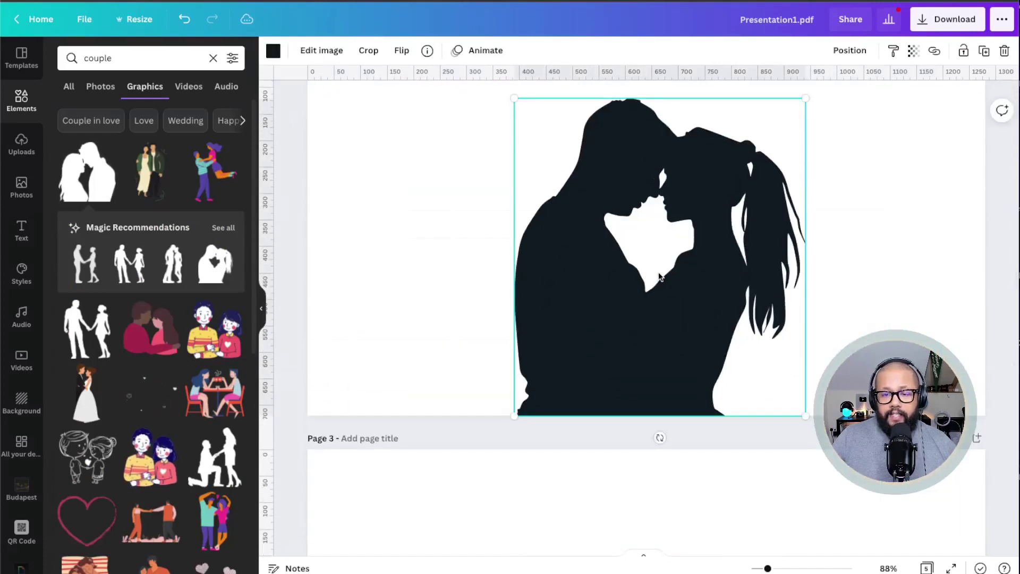
scroll(635, 305, "up", 3)
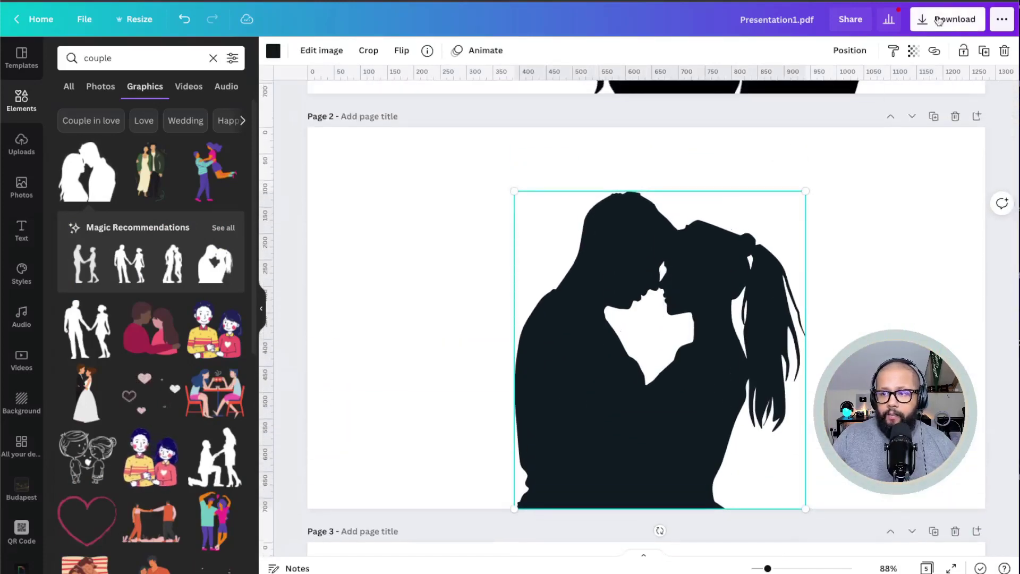
Download page 2 alone, the black couple silhouette, in SVG format.
left_click(949, 19)
left_click(891, 106)
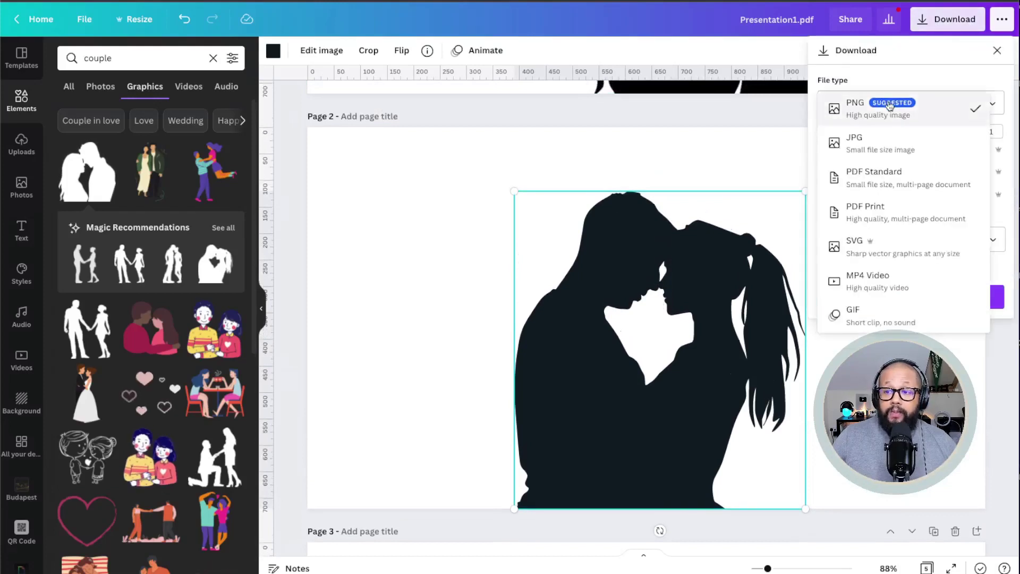
left_click(899, 250)
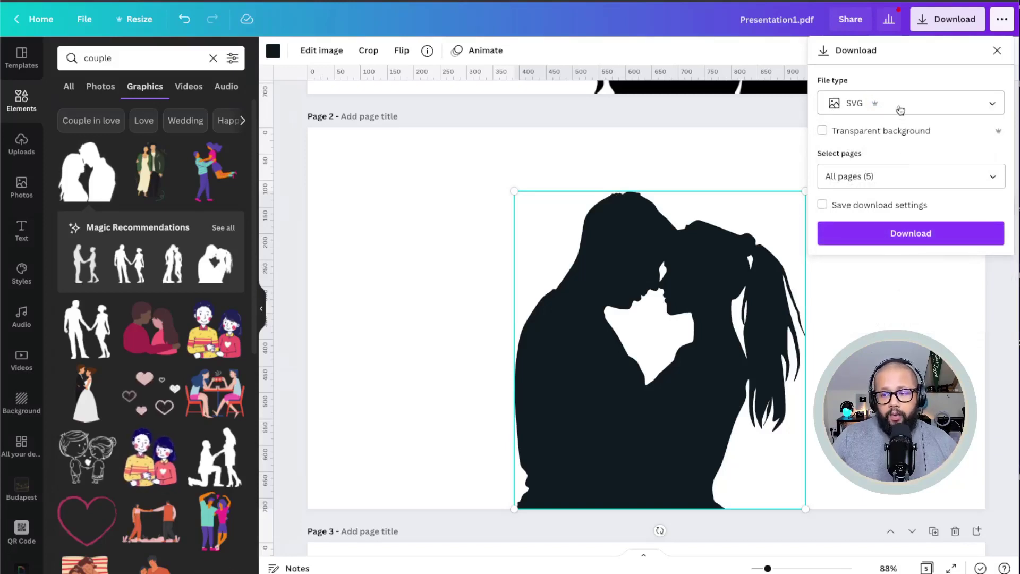
left_click(897, 175)
left_click(902, 224)
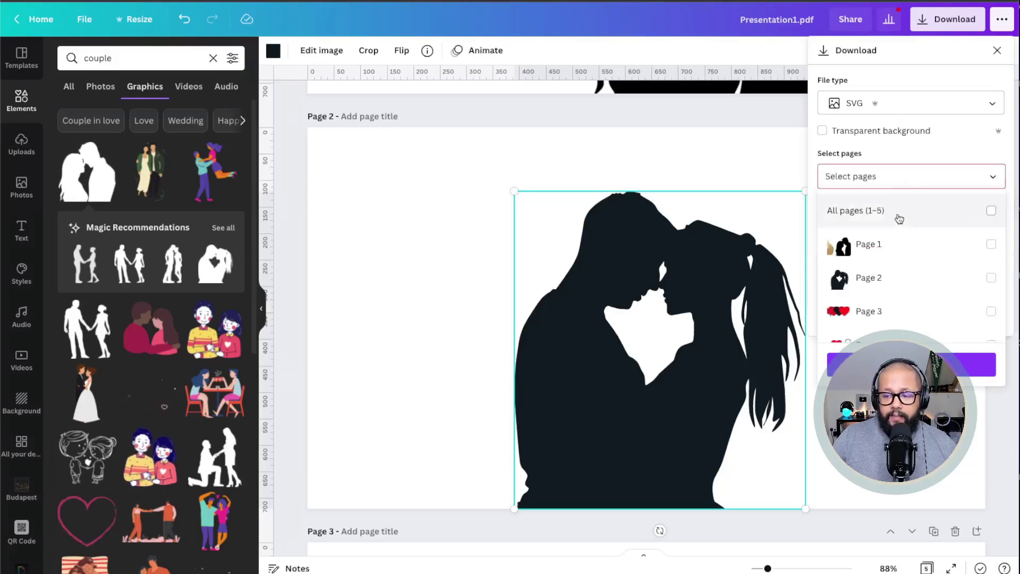
left_click(908, 286)
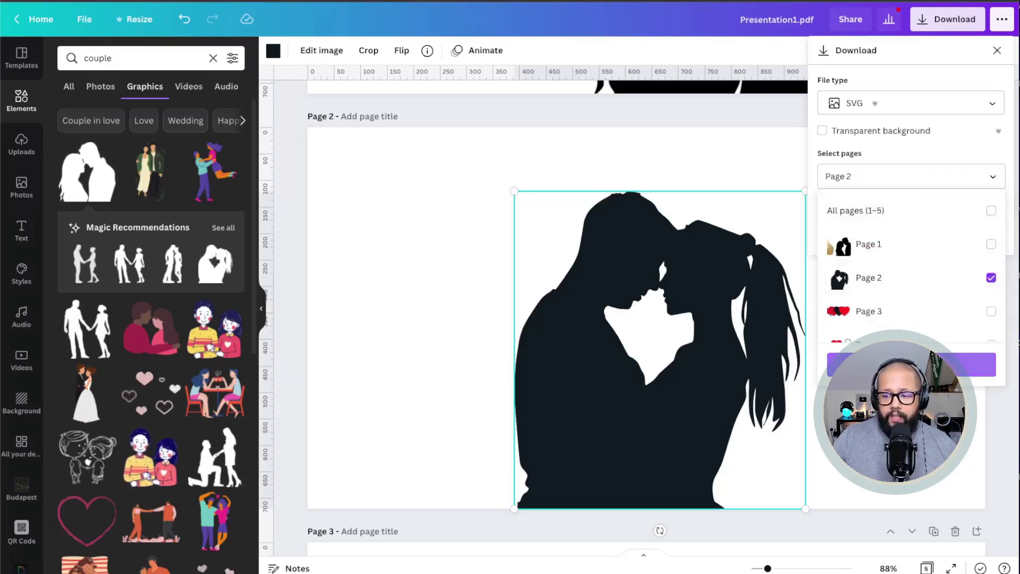
left_click(903, 365)
left_click(895, 239)
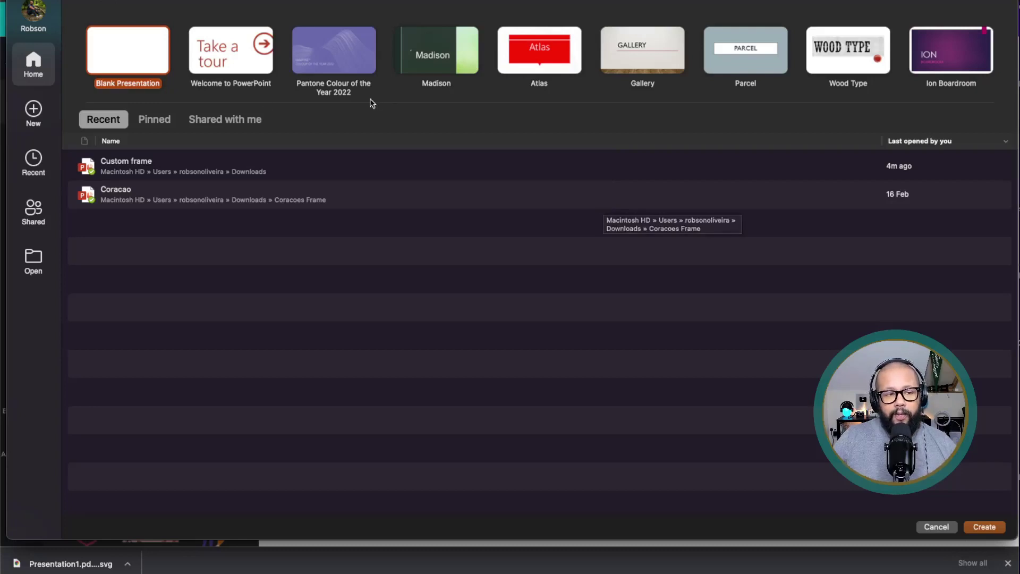
Create a blank presentation and delete its title and subtitle placeholders.
double_click(142, 59)
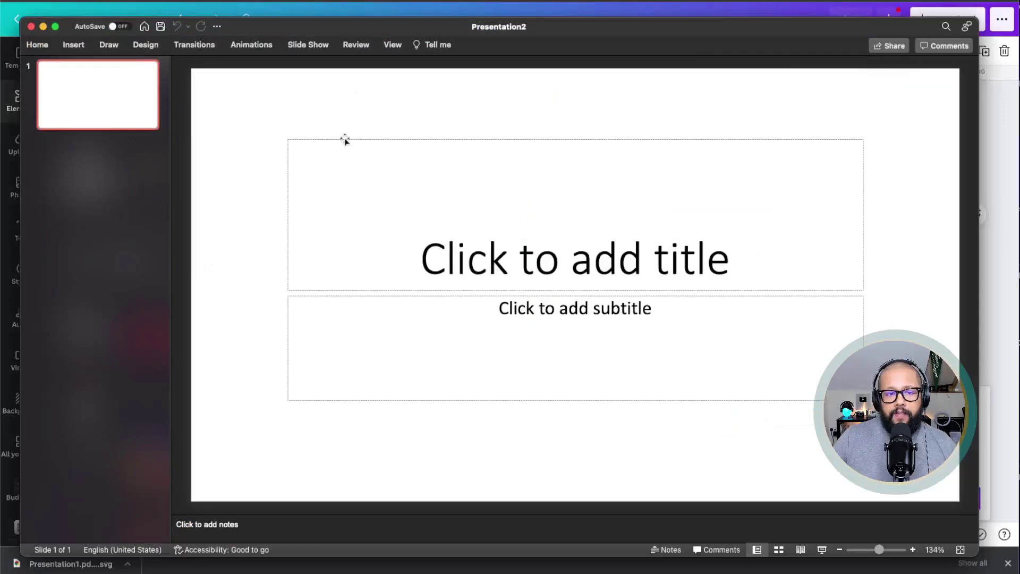
left_click(315, 173)
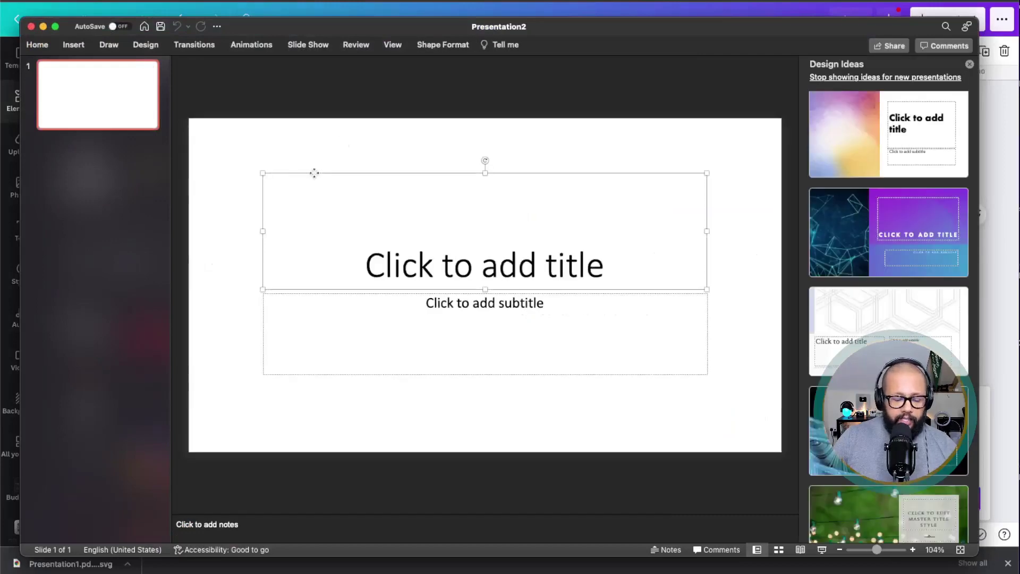
key("Delete")
left_click(423, 293)
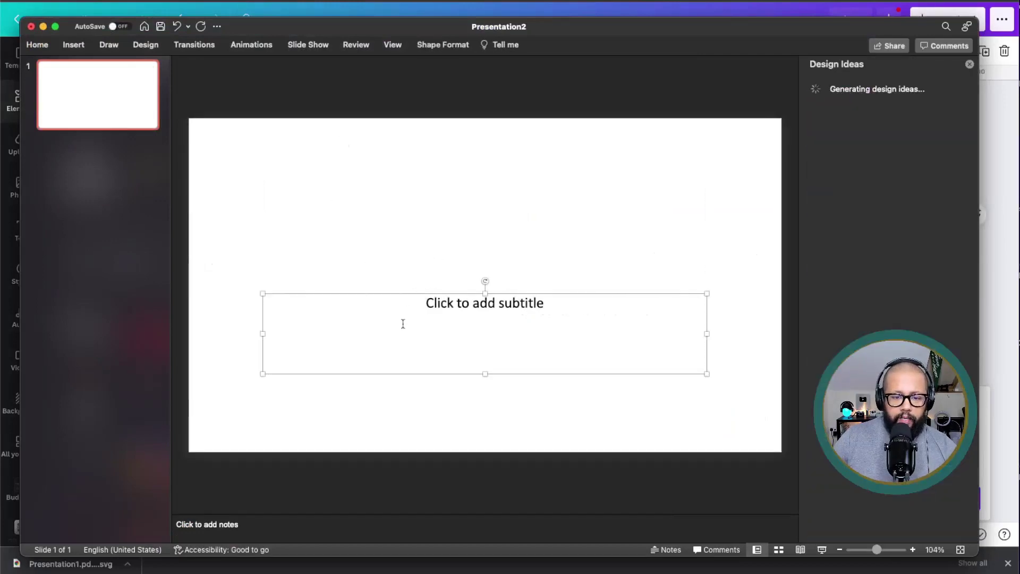
key("Delete")
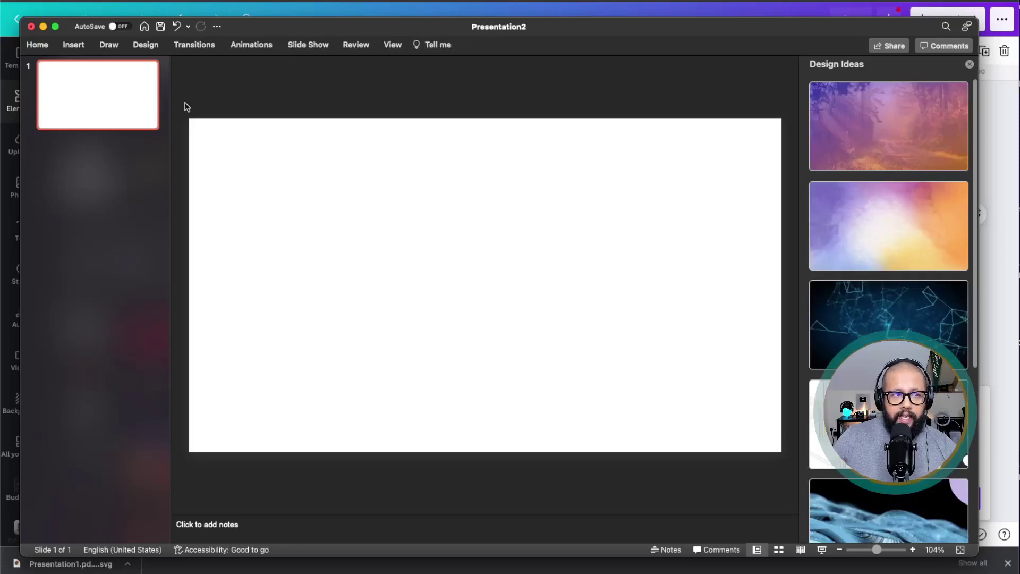
Insert Presentation1.pdf (5).svg from Downloads onto the slide and move it down.
left_click(74, 44)
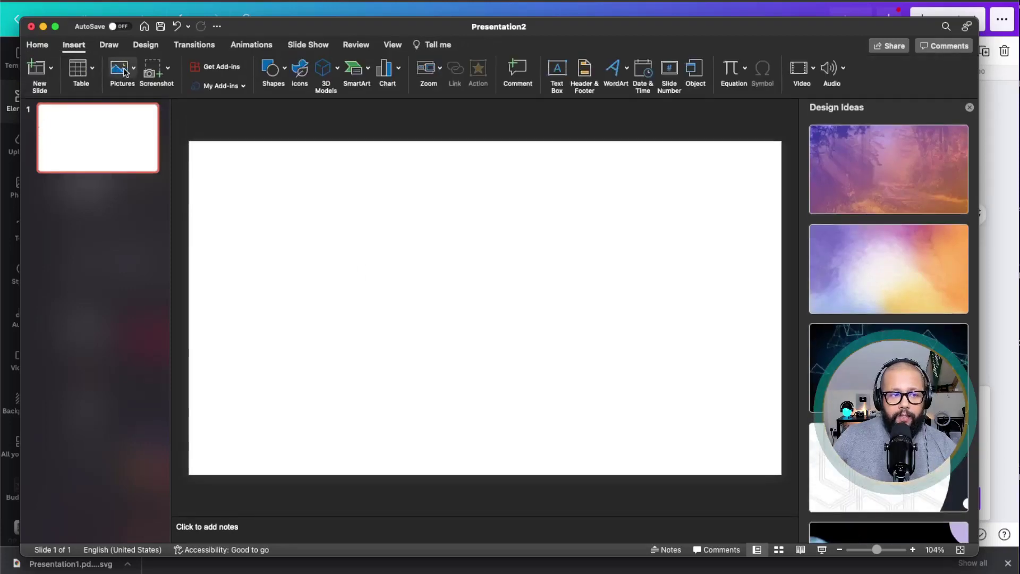
left_click(115, 70)
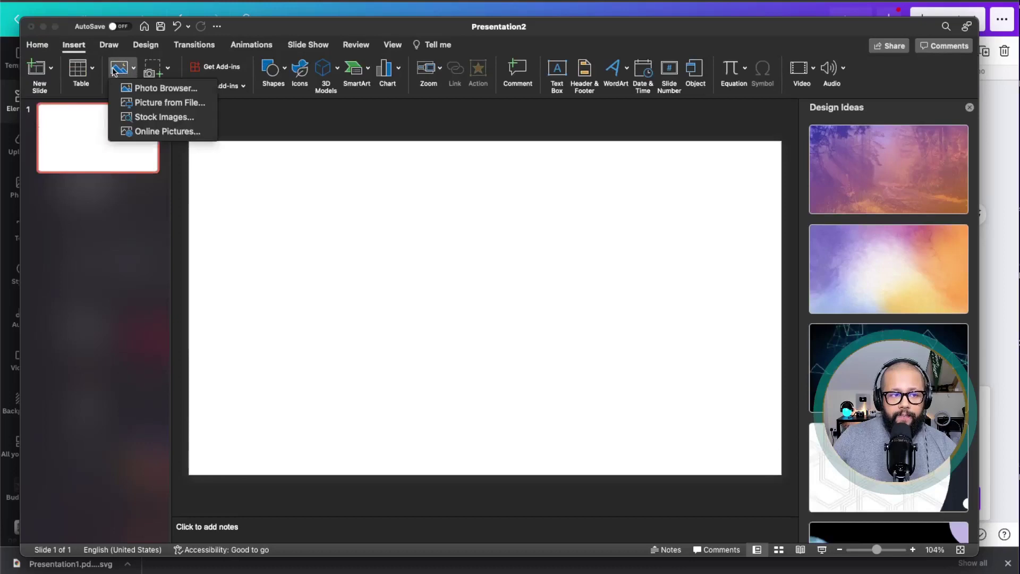
left_click(192, 109)
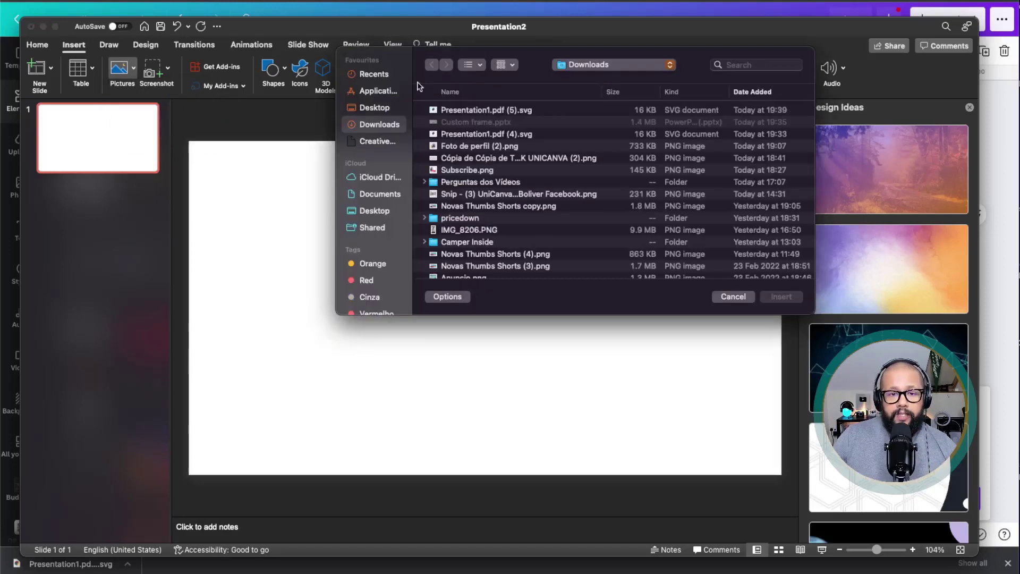
double_click(488, 110)
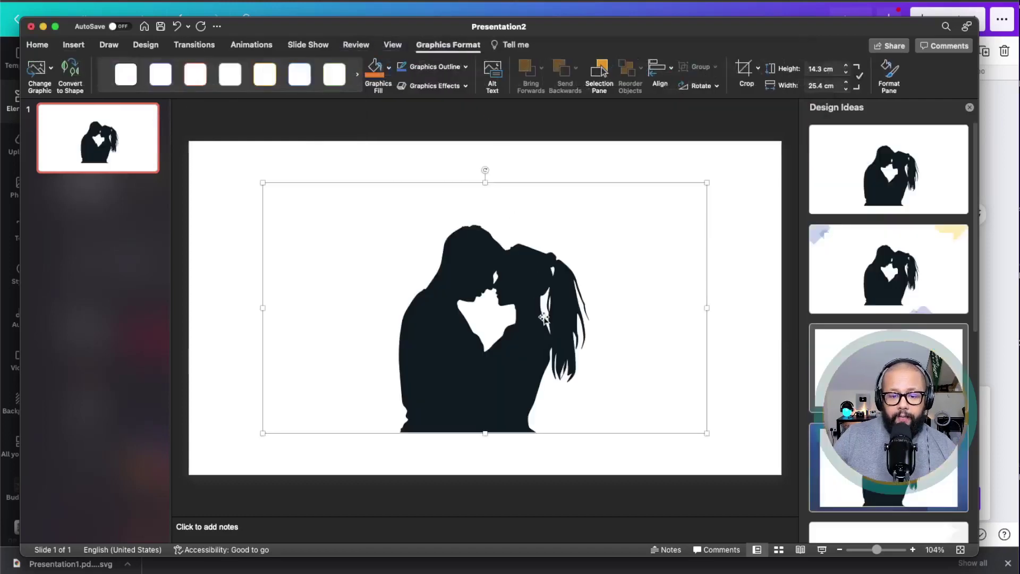
left_click_drag(571, 333, 579, 372)
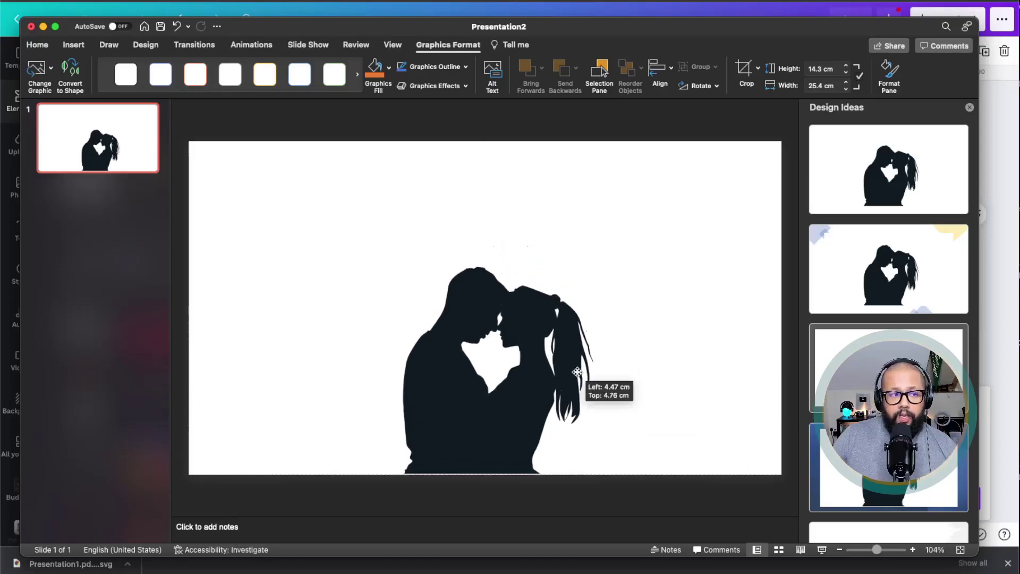
Convert the silhouette graphic to a shape and move its white outer box aside.
left_click(73, 76)
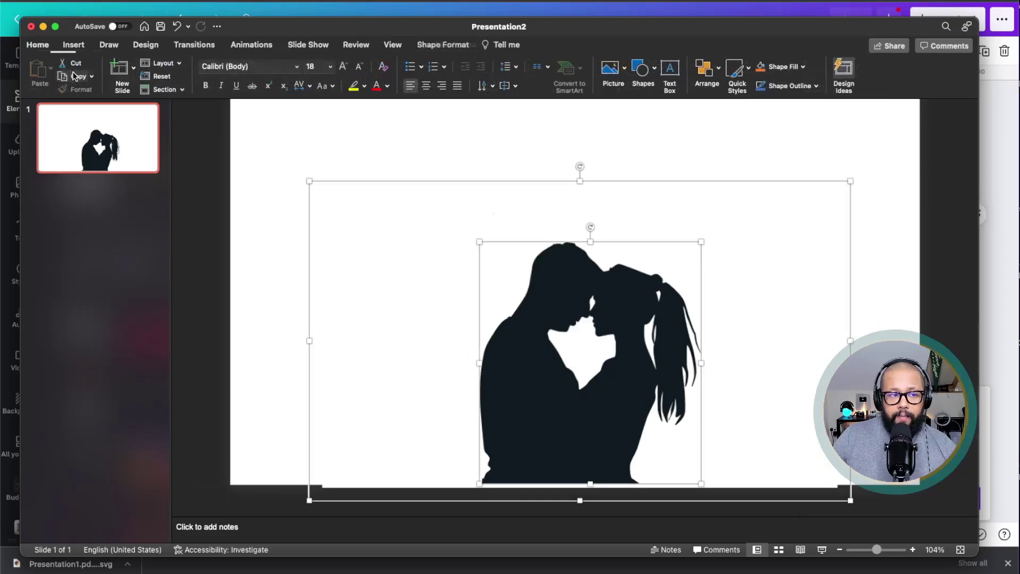
left_click(398, 144)
left_click(355, 256)
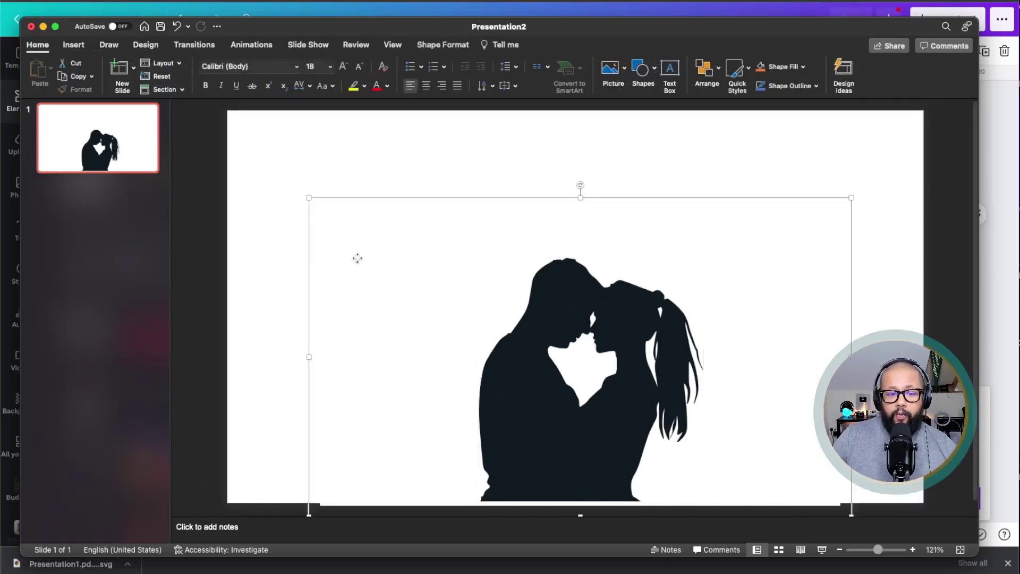
left_click_drag(374, 258, 313, 240)
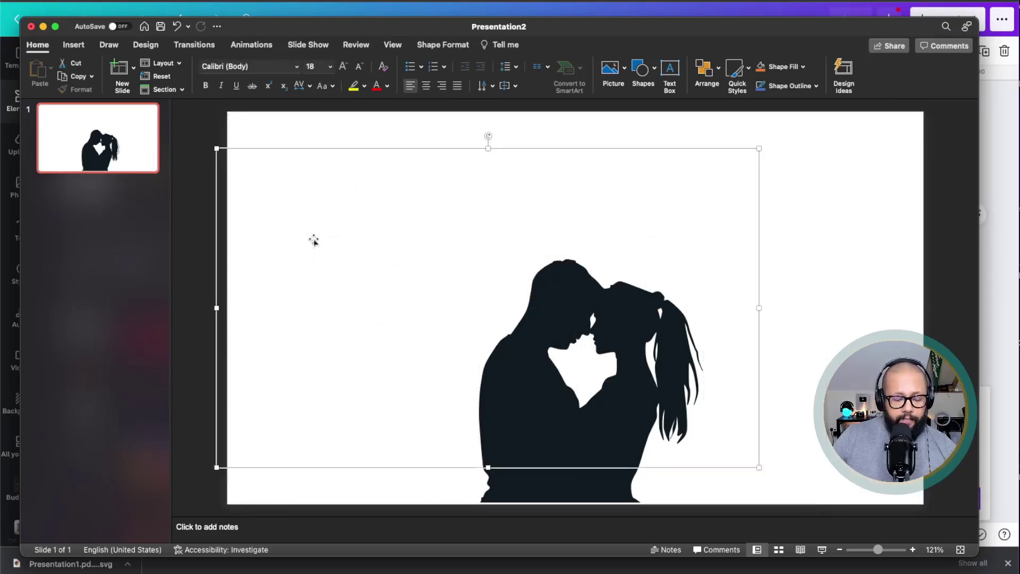
left_click(314, 241)
left_click_drag(435, 239, 843, 463)
left_click_drag(203, 134, 978, 523)
left_click(771, 259)
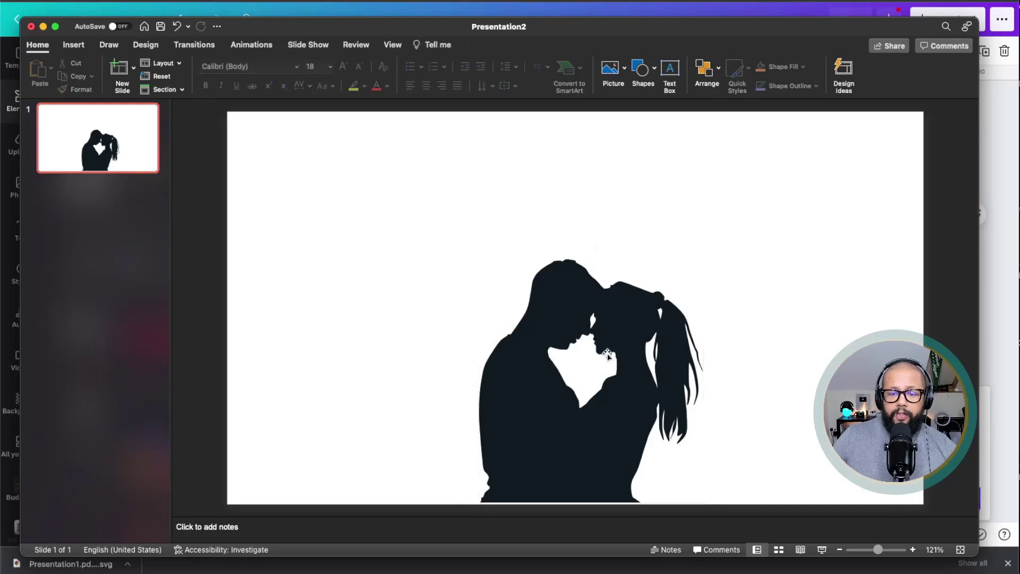
Fill the silhouette shape with the gold glitter image from Downloads using a picture fill.
left_click(574, 423)
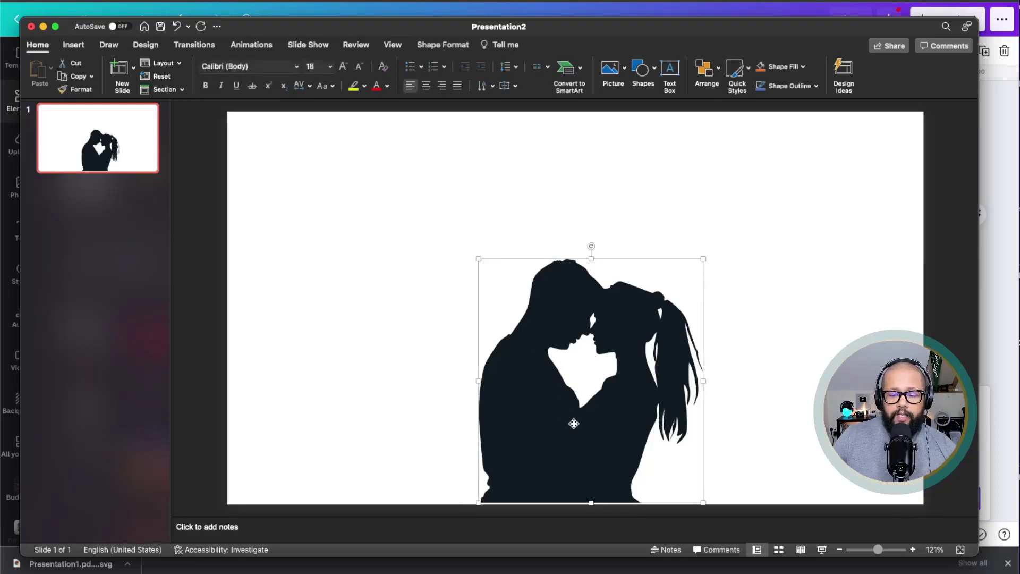
left_click_drag(573, 423, 573, 424)
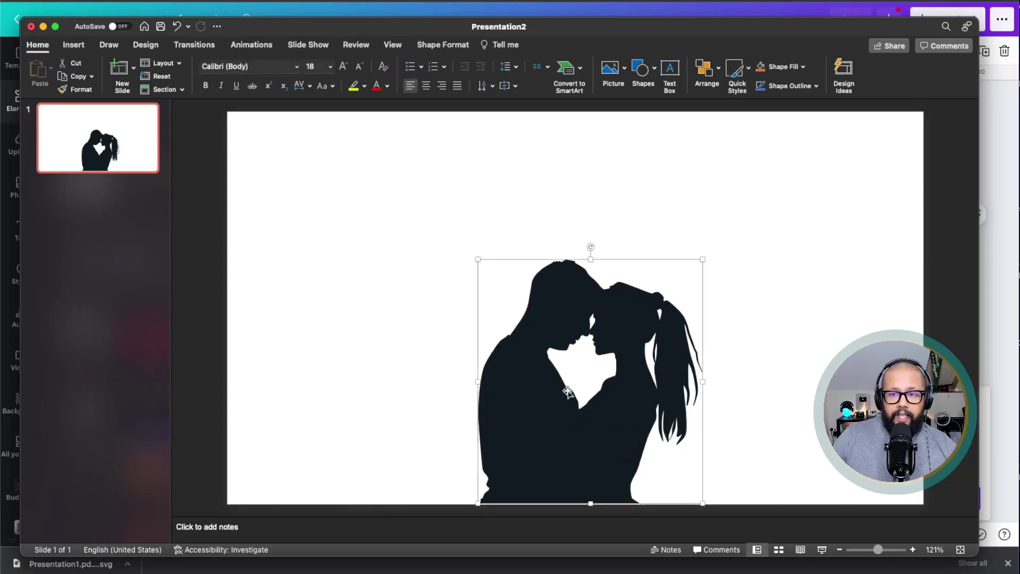
left_click(803, 66)
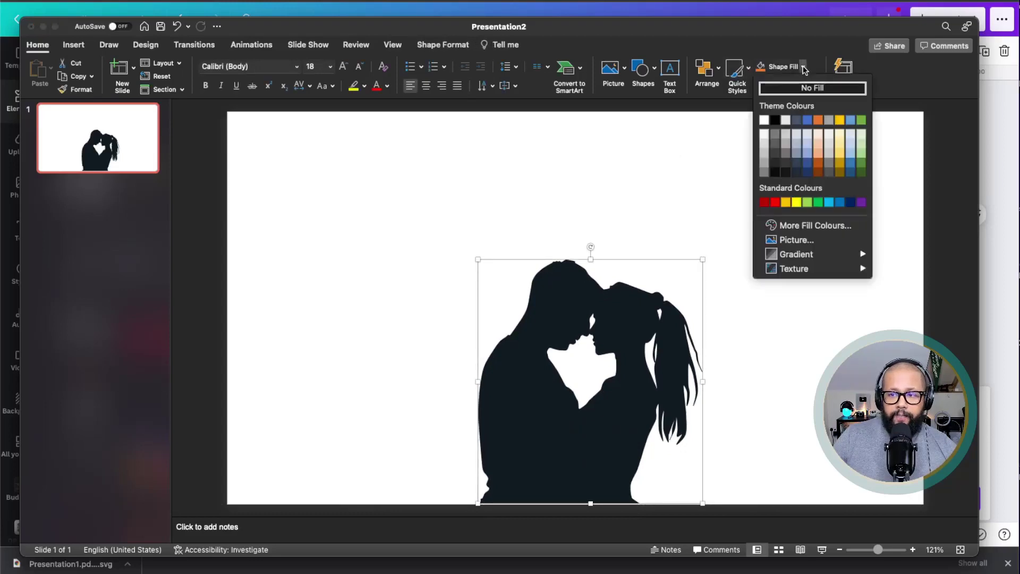
left_click(813, 239)
scroll(474, 199, "down", 15)
scroll(474, 206, "down", 20)
scroll(475, 206, "down", 15)
double_click(474, 178)
left_click(786, 304)
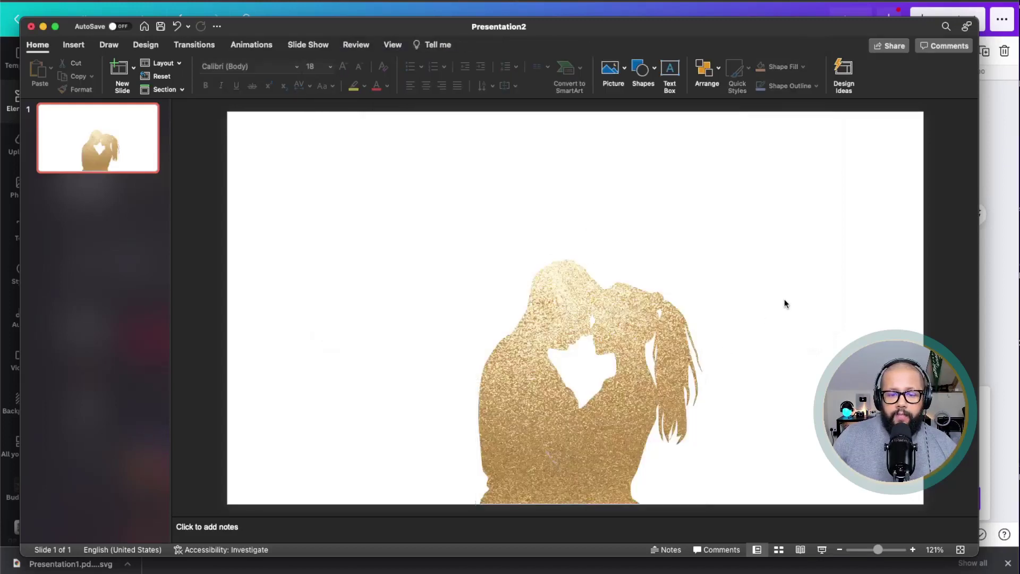
Save the slide as a PDF named 'Custom frame', then hide PowerPoint.
left_click(620, 300)
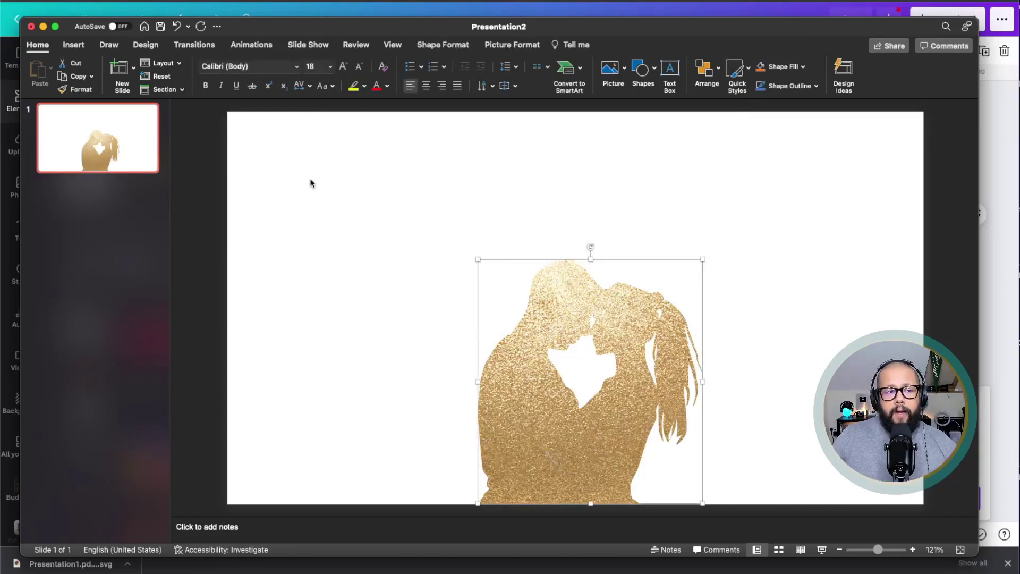
left_click(98, 1)
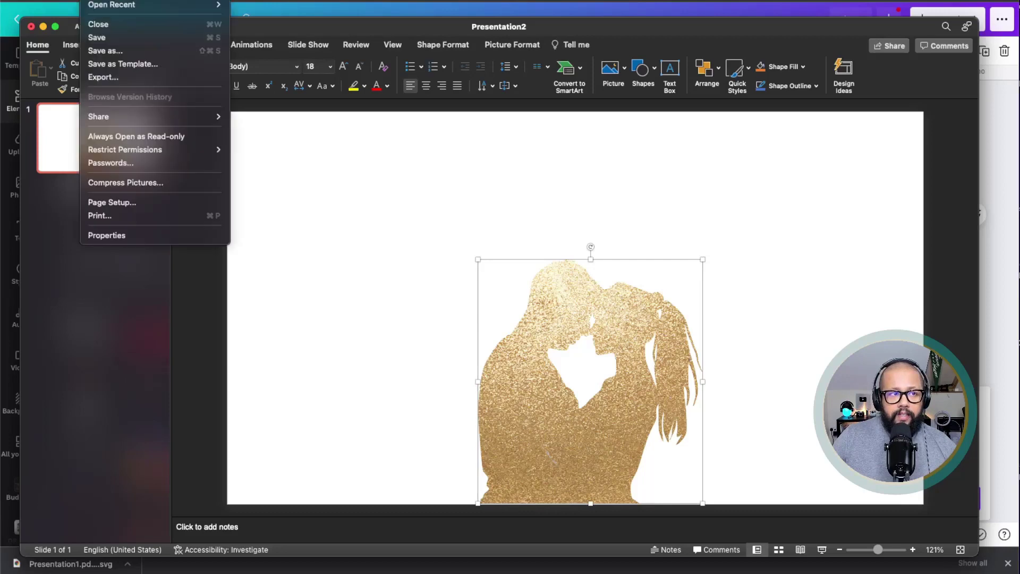
left_click(106, 51)
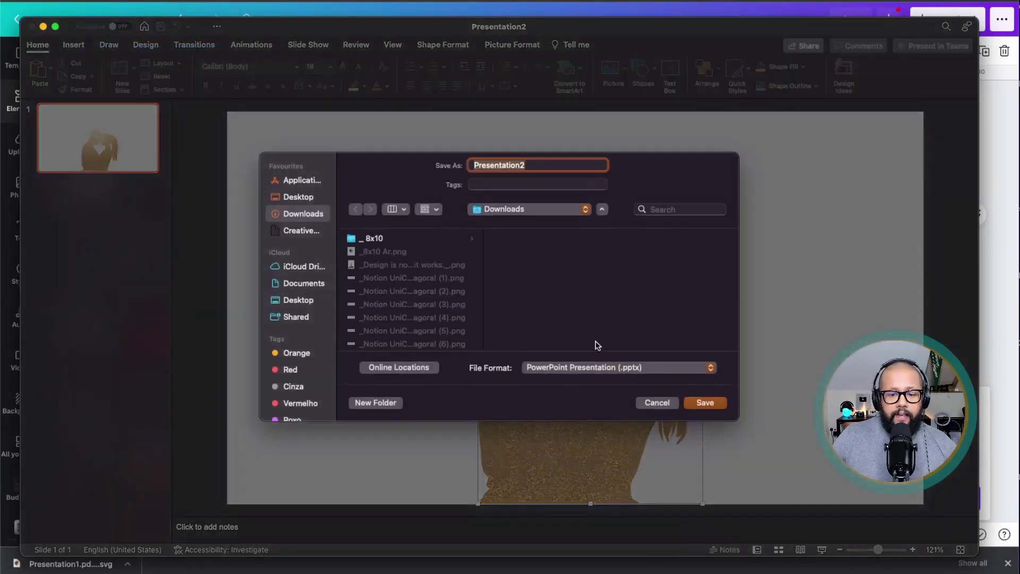
left_click(648, 376)
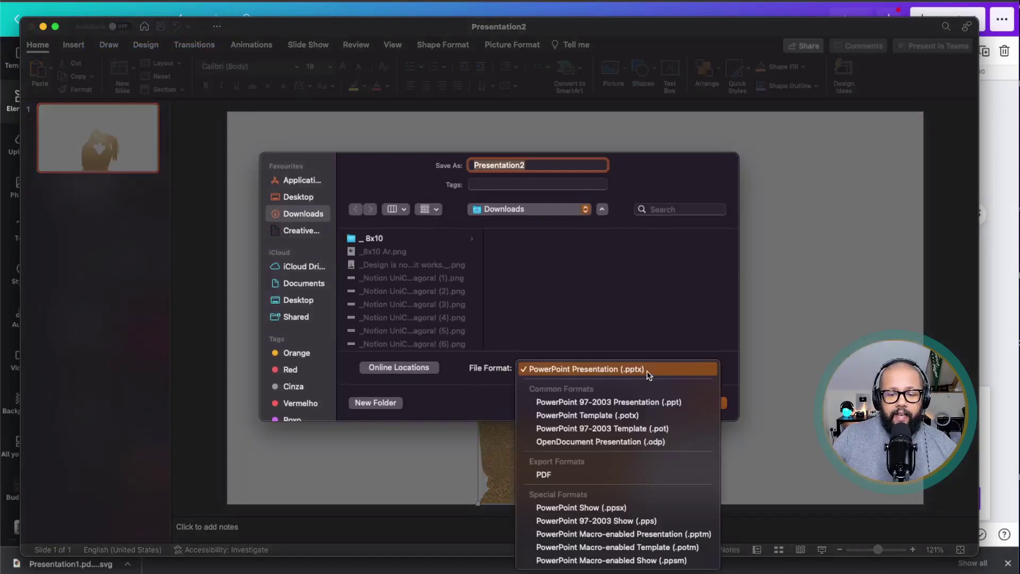
left_click(588, 474)
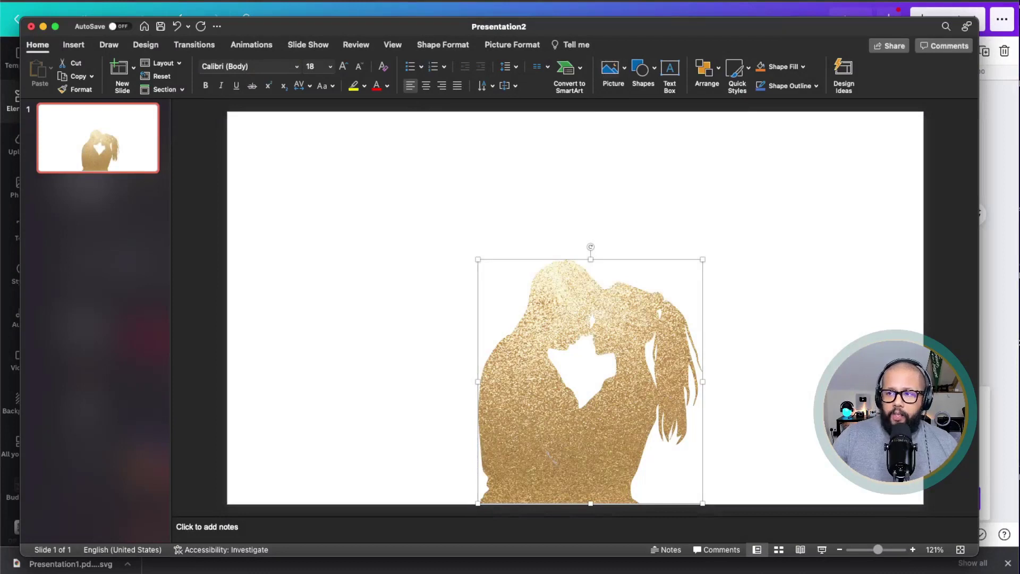
key("super+Tab")
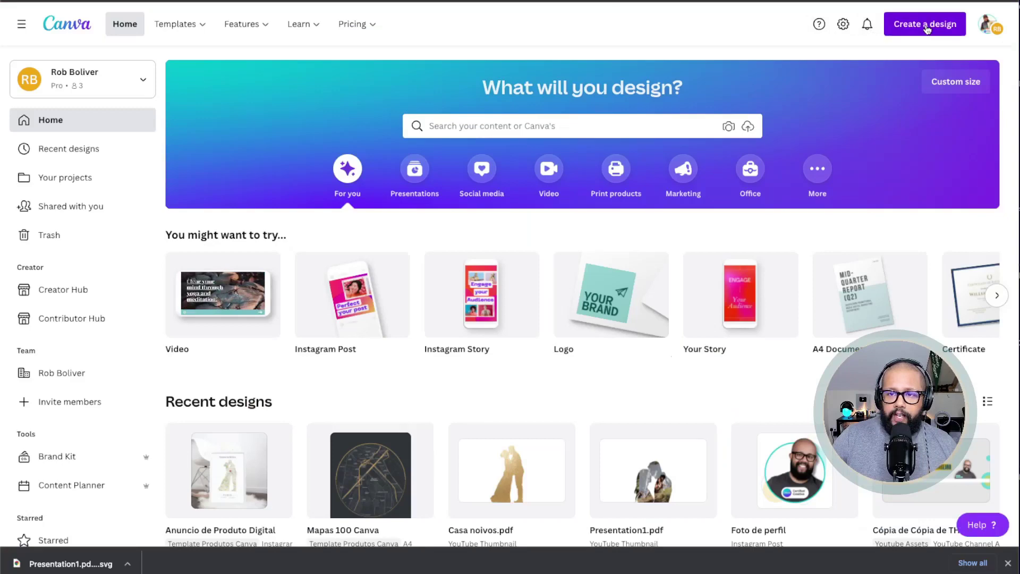
Import Custom frame.pdf from Downloads and open the uploaded design.
left_click(926, 27)
left_click(927, 339)
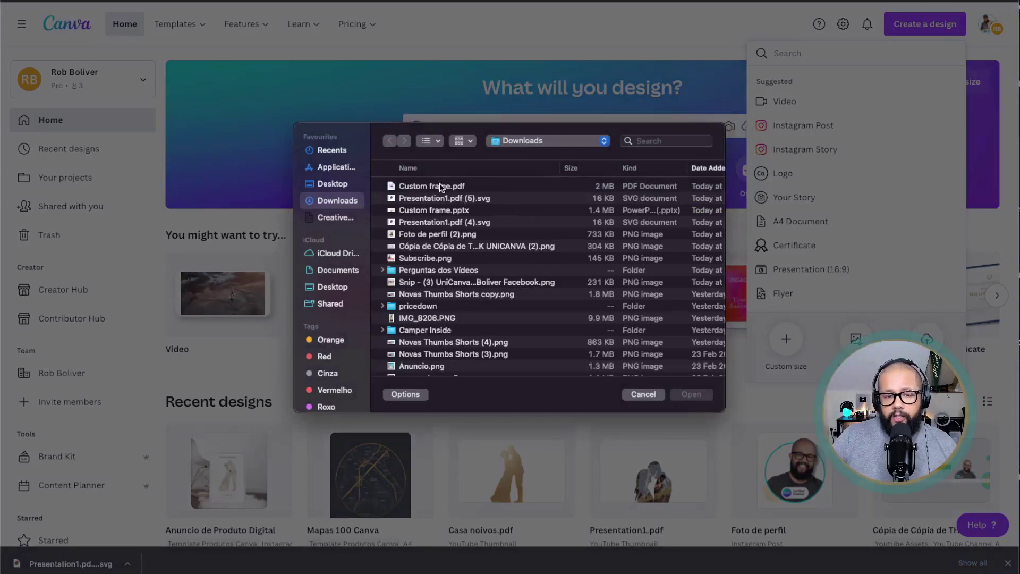
double_click(439, 185)
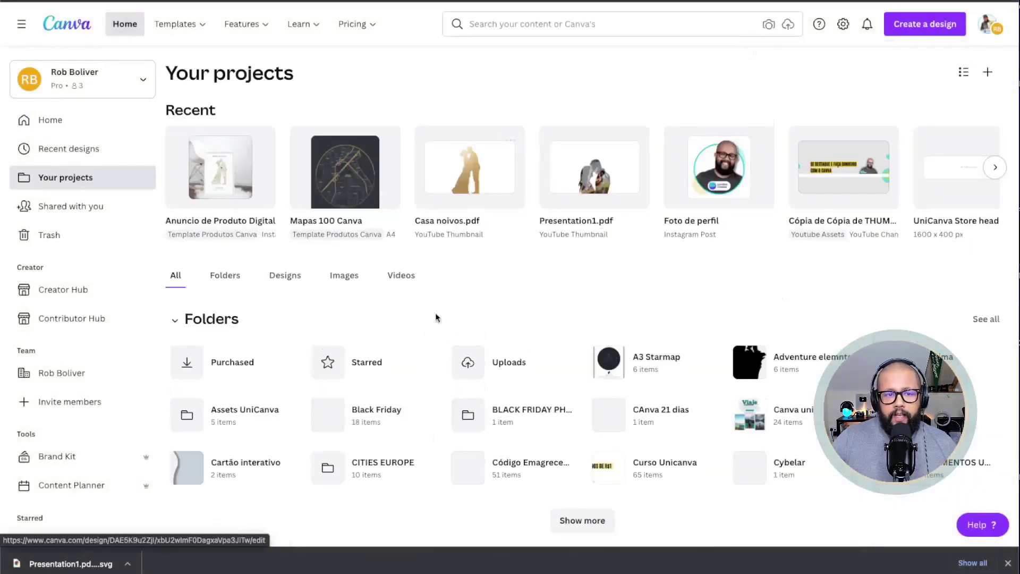
scroll(293, 323, "down", 3)
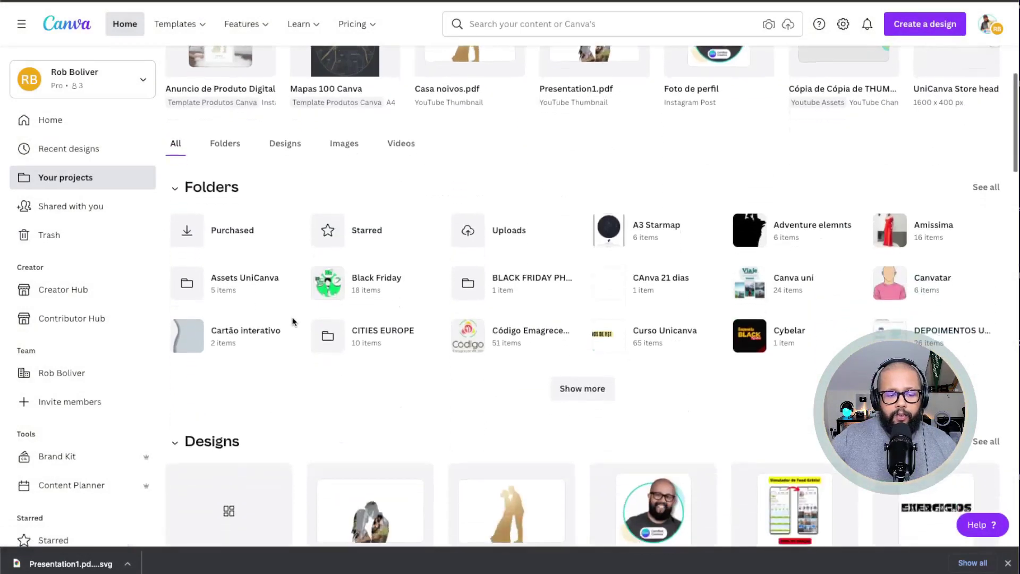
scroll(293, 323, "down", 2)
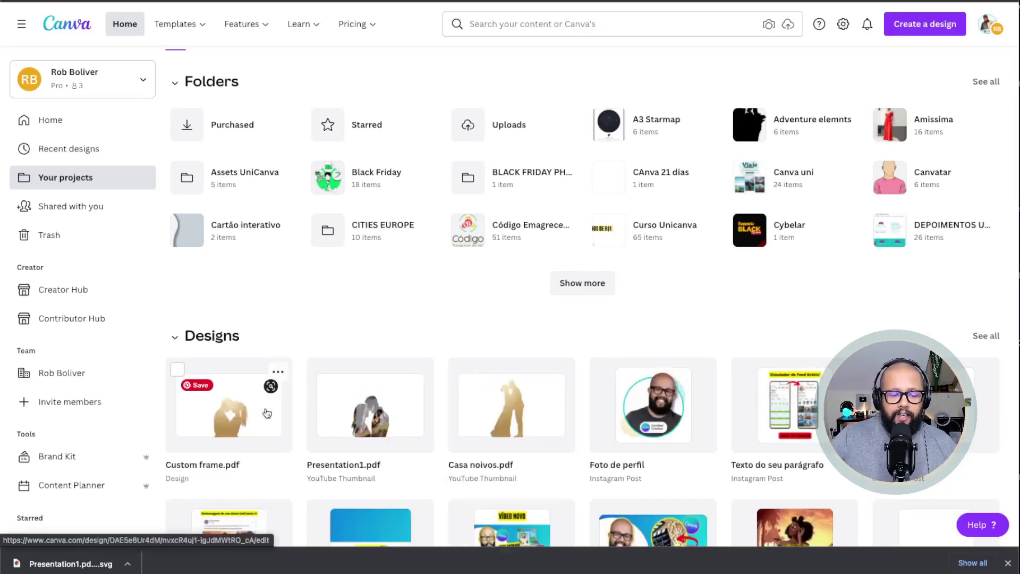
left_click(243, 419)
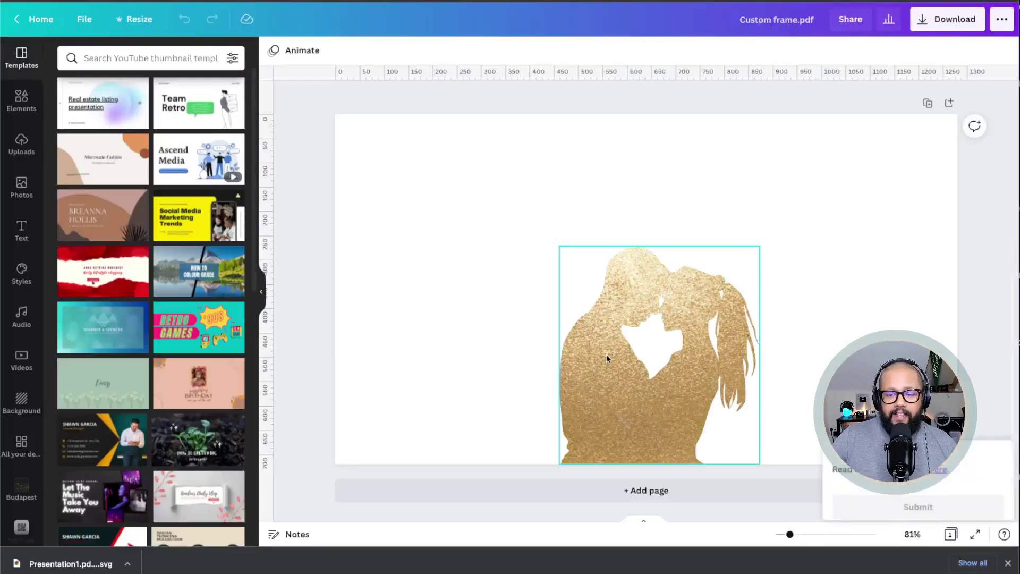
Delete the gold glitter image from the silhouette frame and enlarge the frame up and left.
left_click(601, 356)
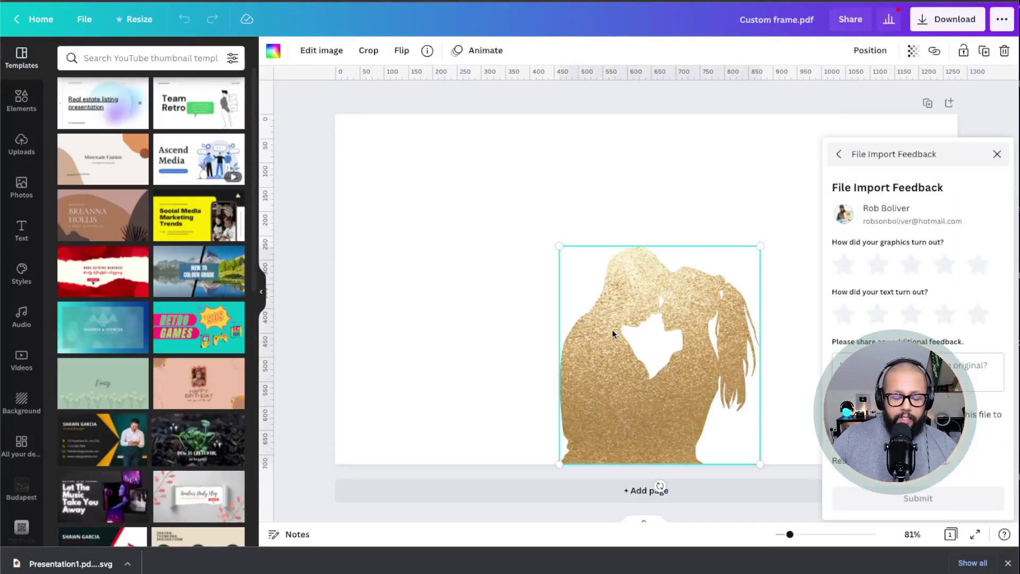
key("Delete")
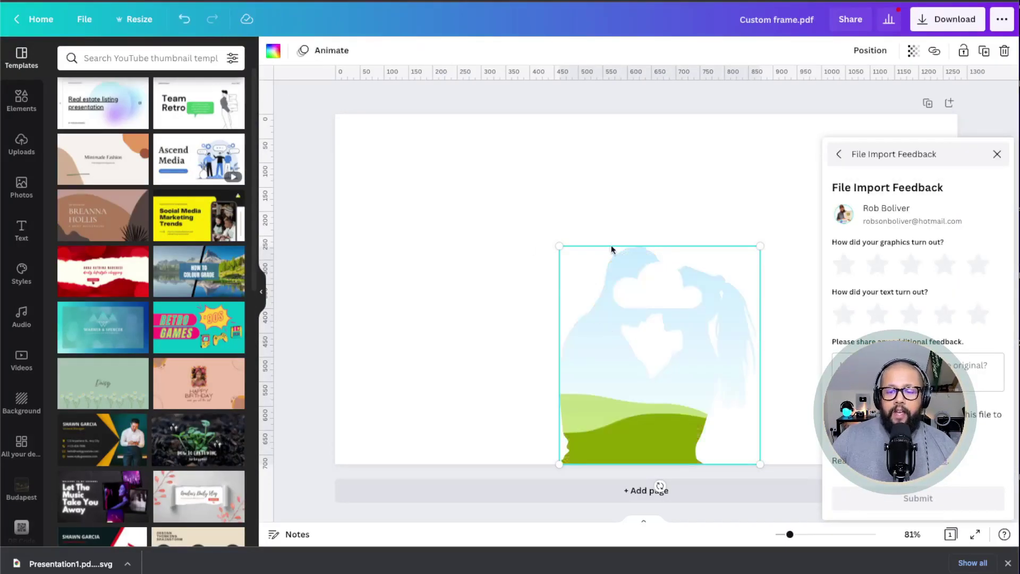
left_click_drag(570, 250, 539, 238)
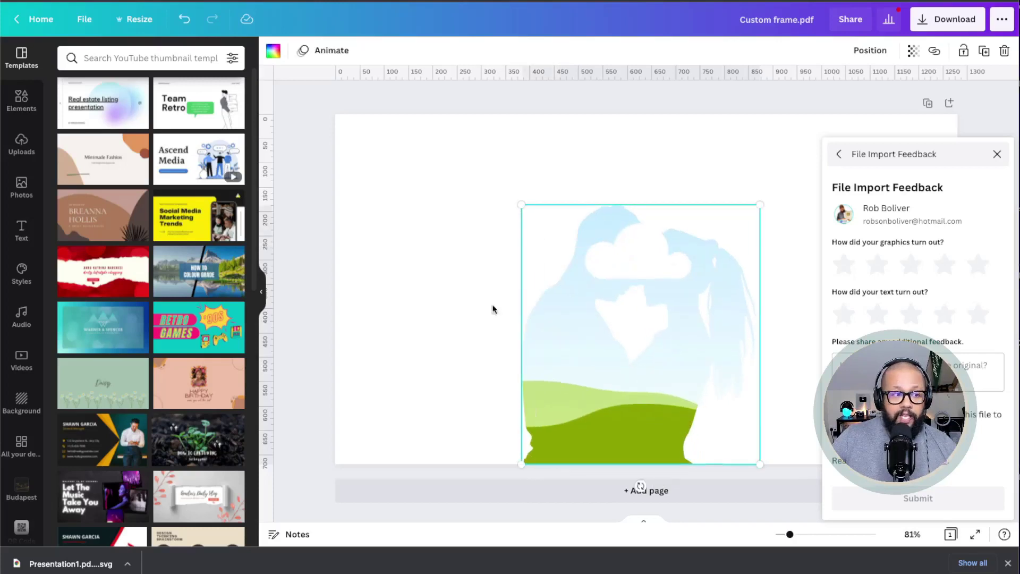
Fill the frame with a forest stock photo, then replace it with the red burger picture.
left_click(22, 186)
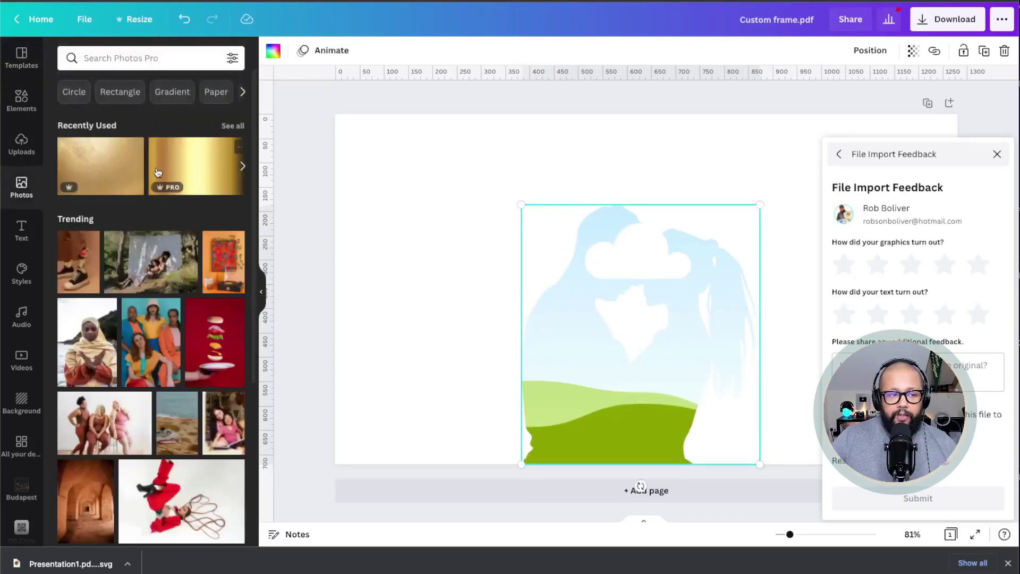
left_click_drag(142, 286, 641, 343)
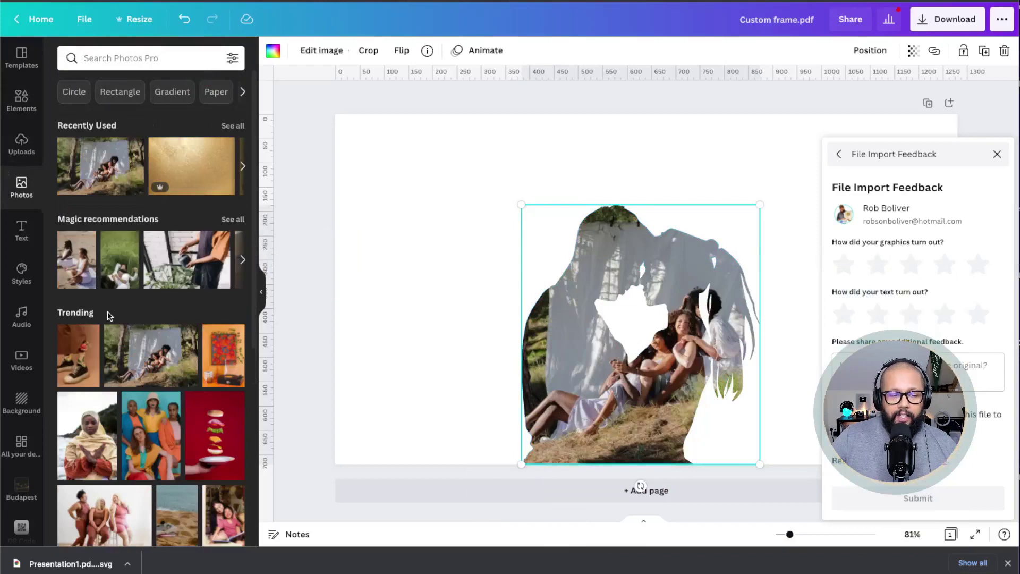
left_click_drag(216, 436, 597, 289)
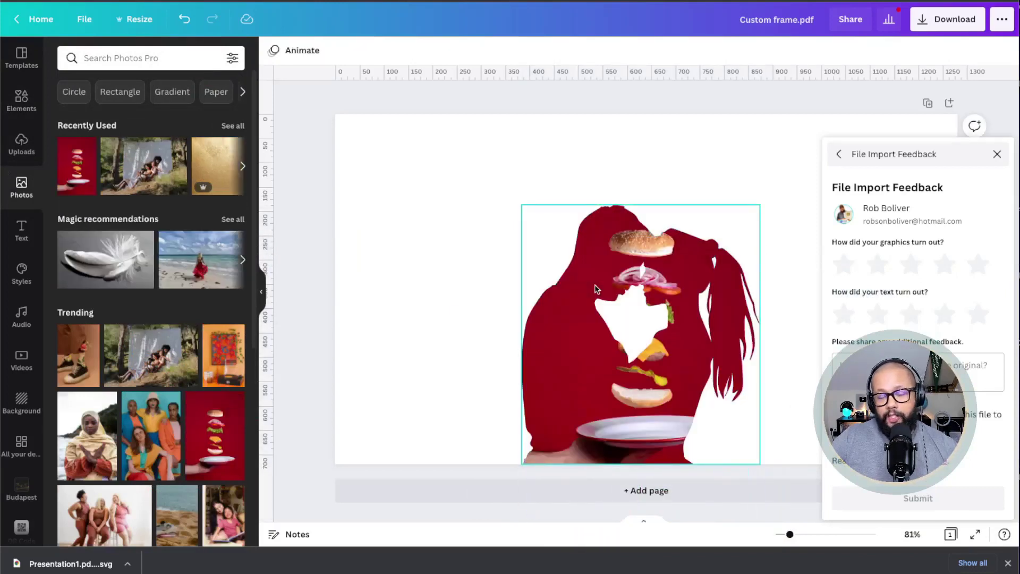